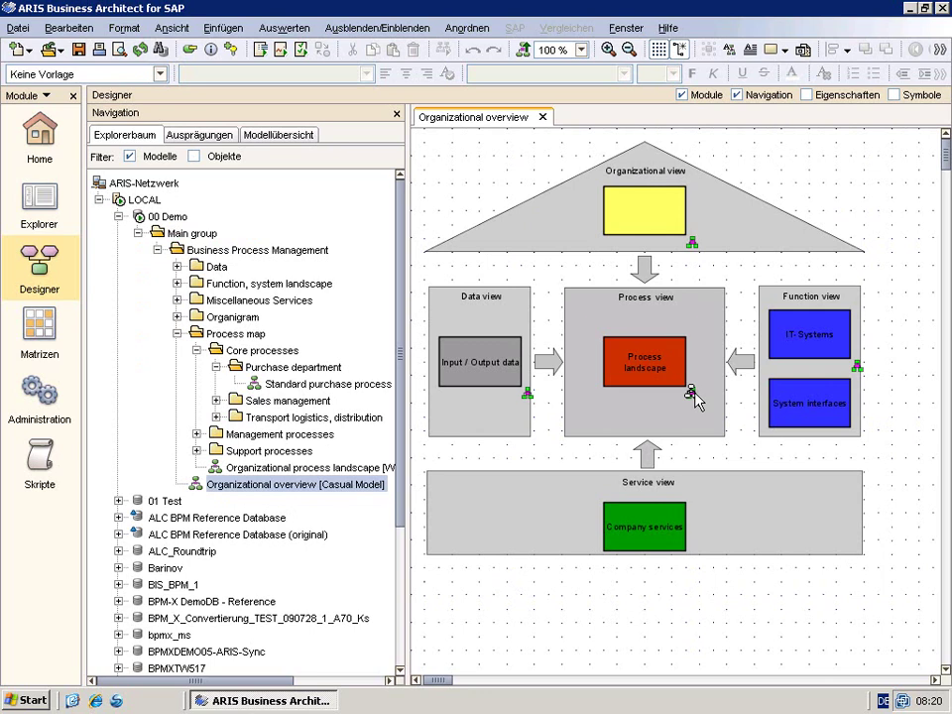
Export the Main group folder as the XML file demodb.xml via Exportieren > Als XML-Datei
{"action": "left_click", "coordinate": [695, 395]}
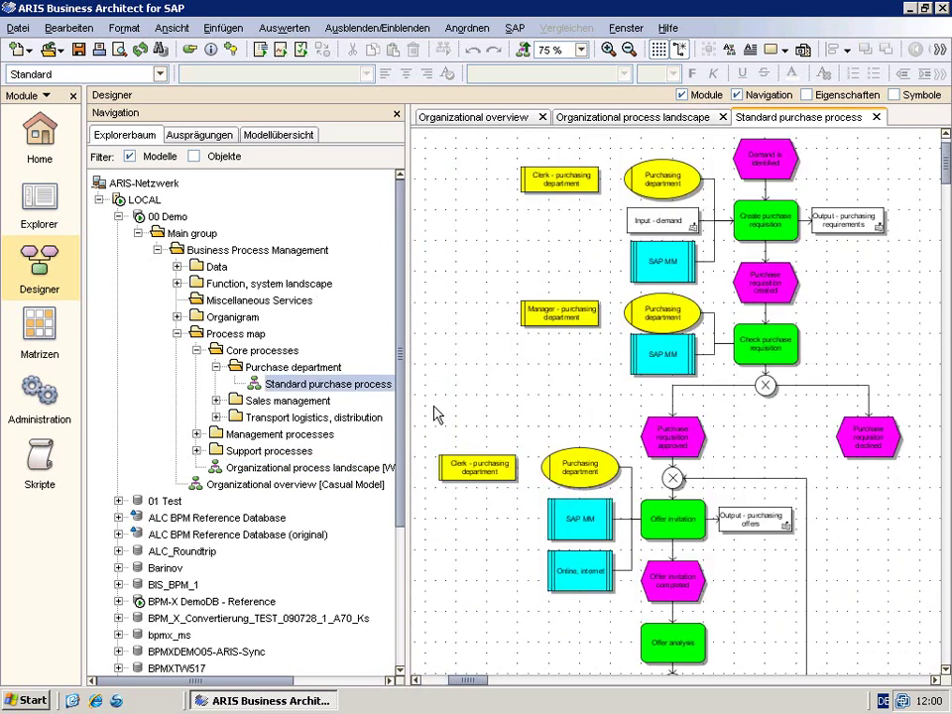
{"action": "right_click", "coordinate": [225, 237]}
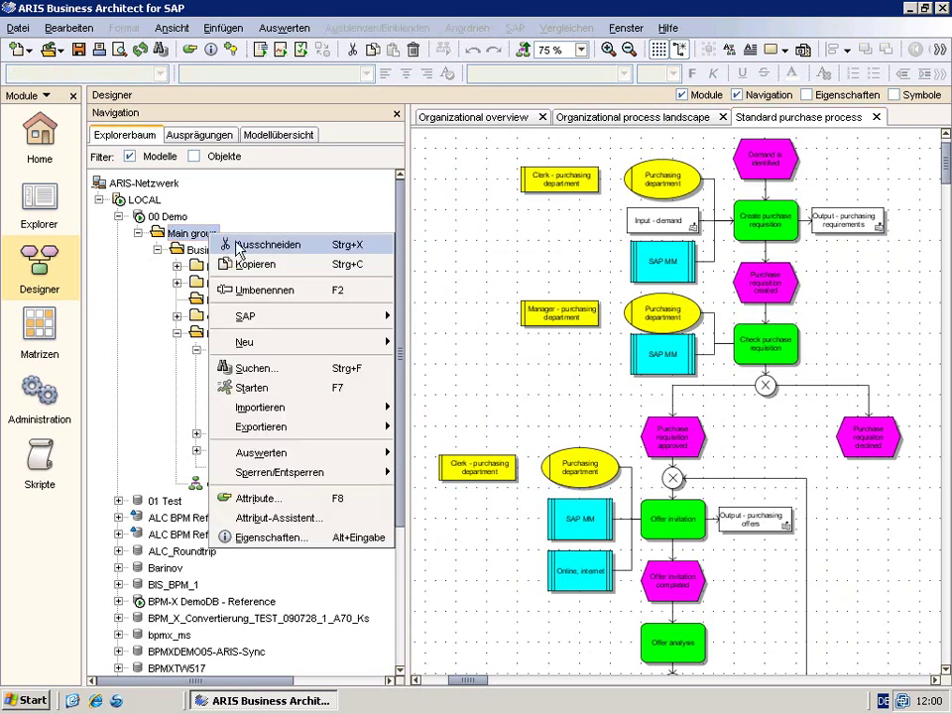
{"action": "mouse_move", "coordinate": [336, 429]}
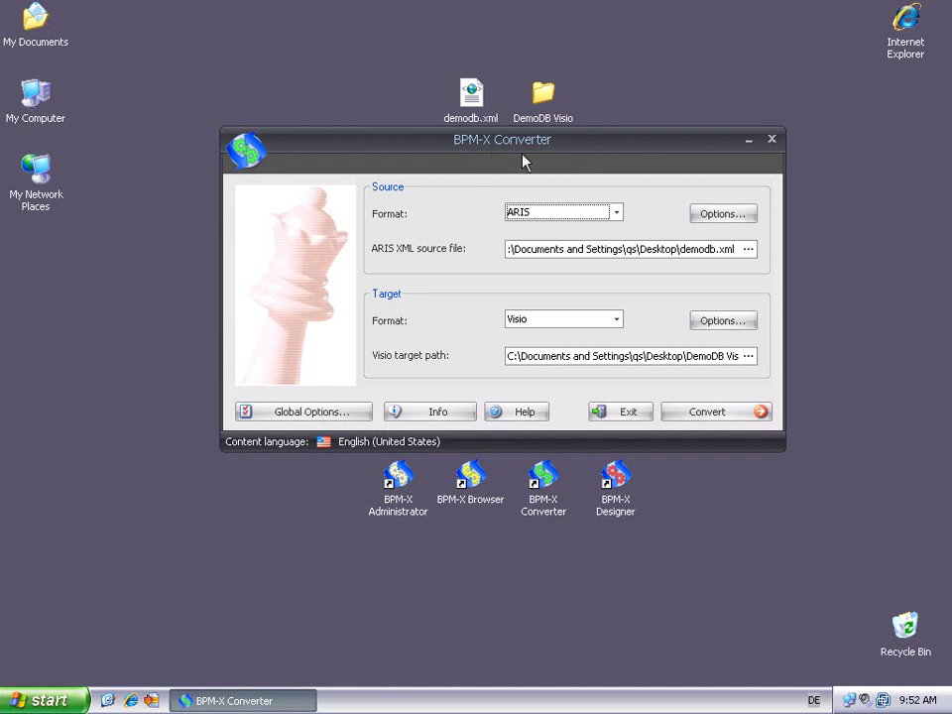
Keep ARIS as the source format in BPM-X Converter
{"action": "left_click", "coordinate": [615, 213]}
{"action": "left_click", "coordinate": [617, 214]}
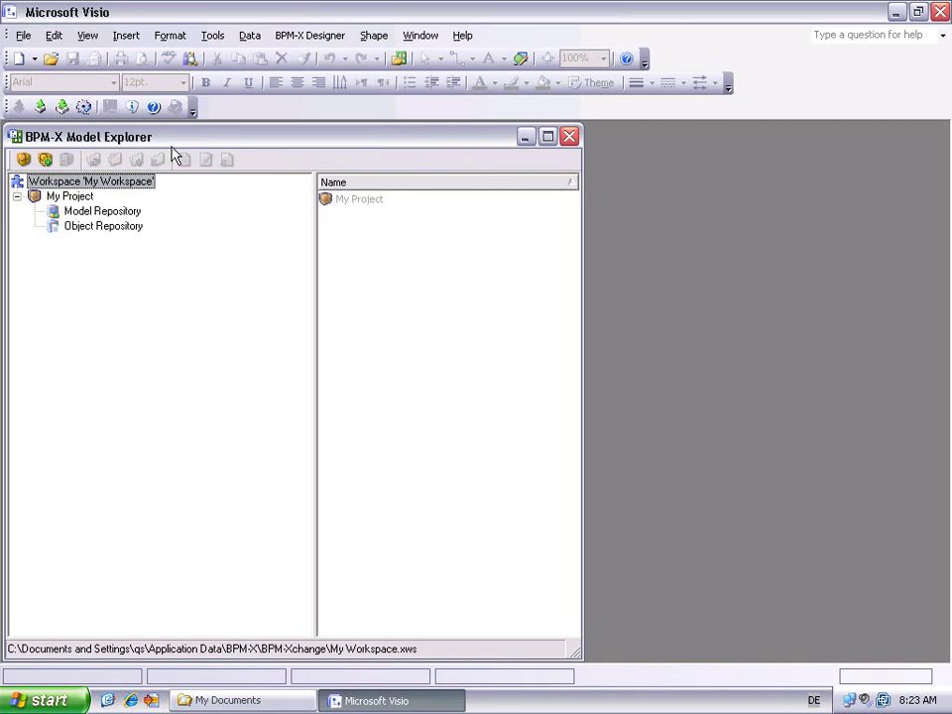
Add DemoDB Visio\Main group as a model structure to the Model Repository
{"action": "left_click", "coordinate": [135, 184]}
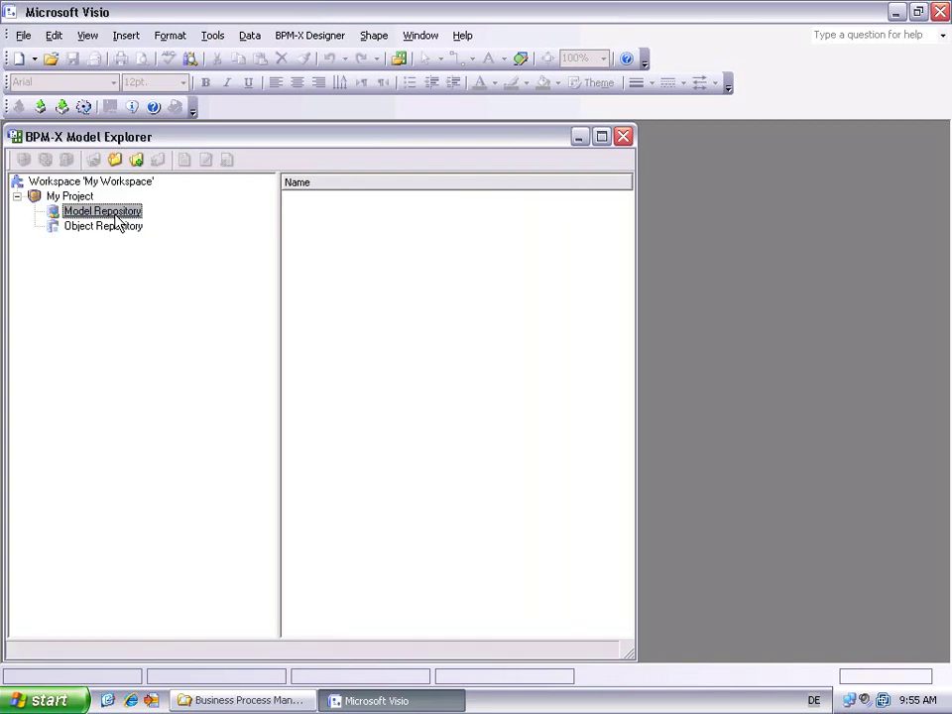
{"action": "right_click", "coordinate": [117, 215]}
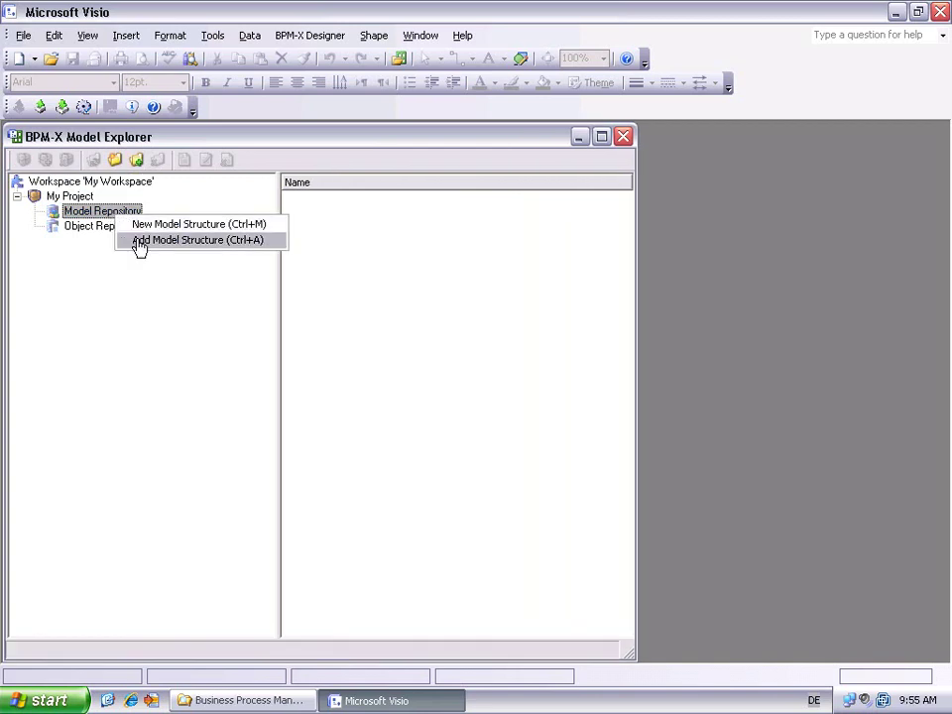
{"action": "left_click", "coordinate": [136, 241]}
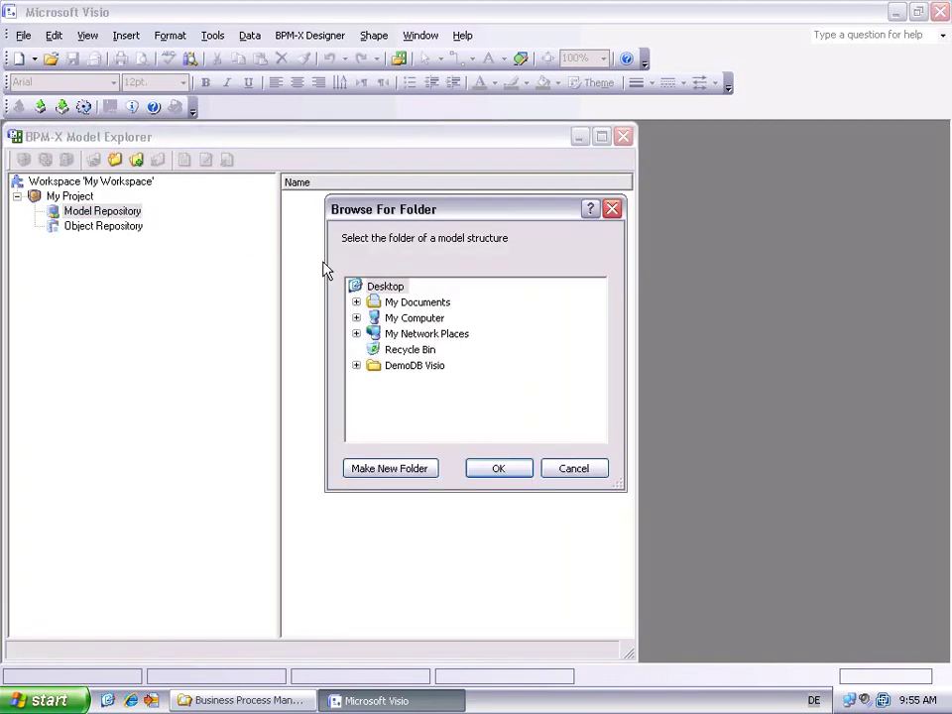
{"action": "left_click", "coordinate": [356, 365]}
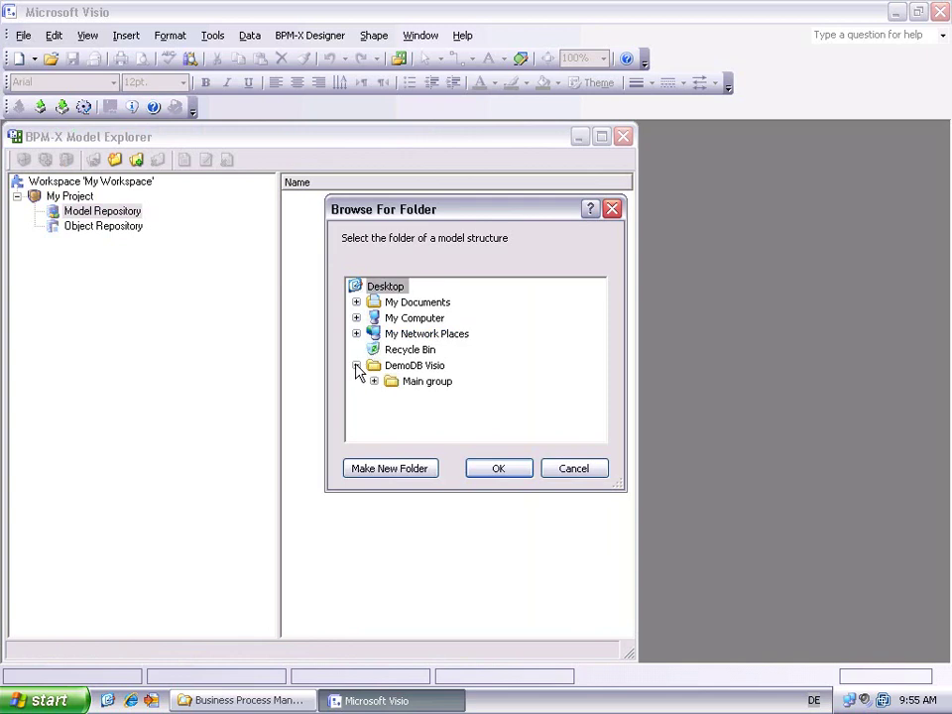
{"action": "left_click", "coordinate": [427, 382]}
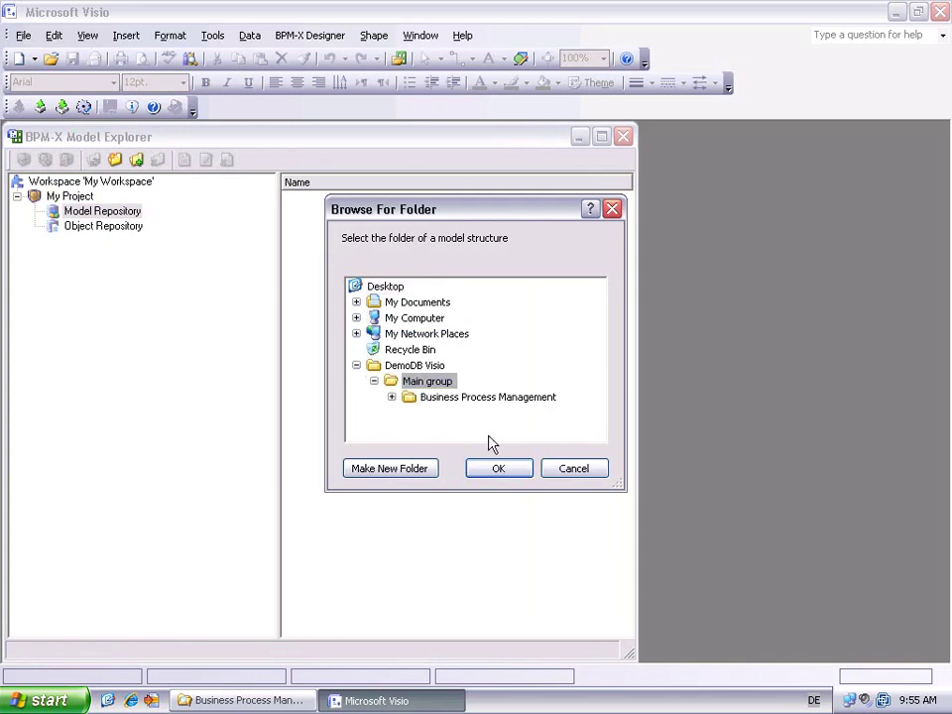
{"action": "left_click", "coordinate": [504, 470]}
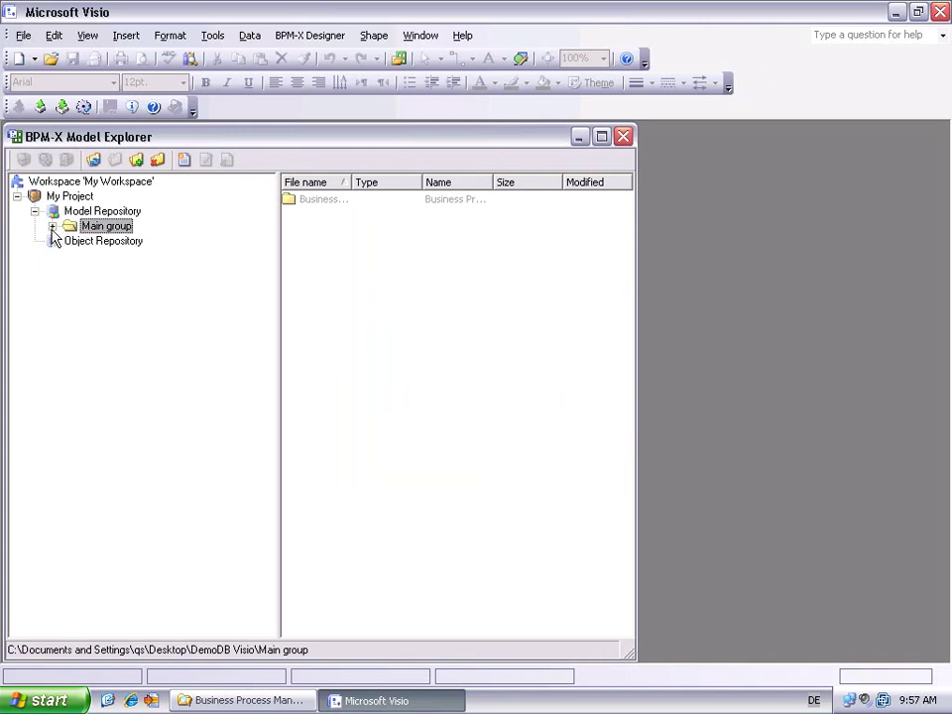
Expand Main group > Business Process Management and open the Organizational overview model
{"action": "left_click", "coordinate": [51, 227]}
{"action": "left_click", "coordinate": [69, 241]}
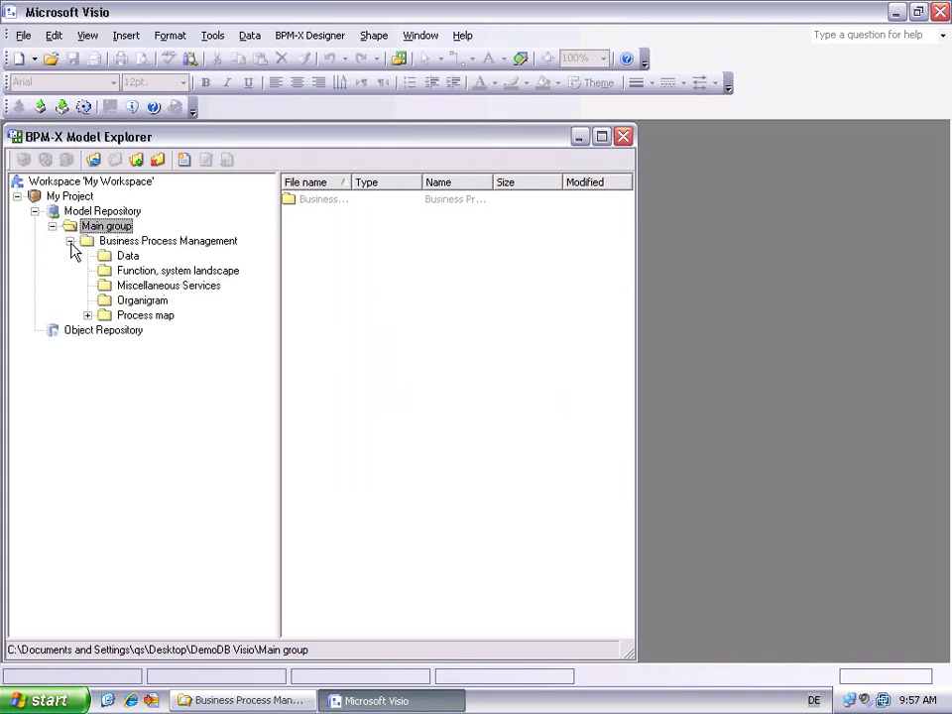
{"action": "left_click", "coordinate": [87, 315]}
{"action": "left_click", "coordinate": [149, 242]}
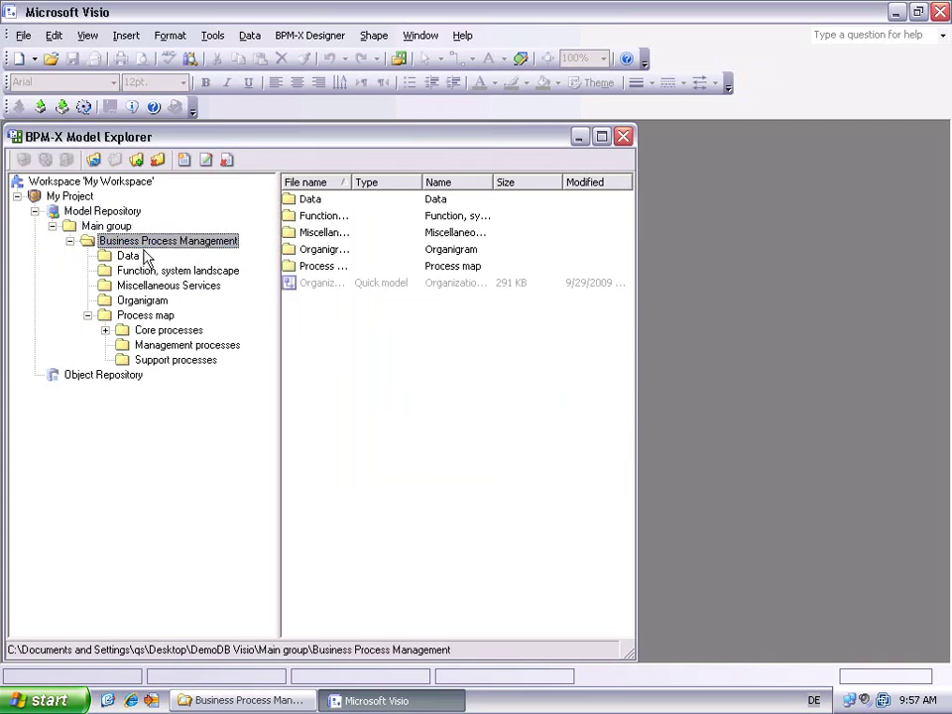
{"action": "double_click", "coordinate": [318, 285]}
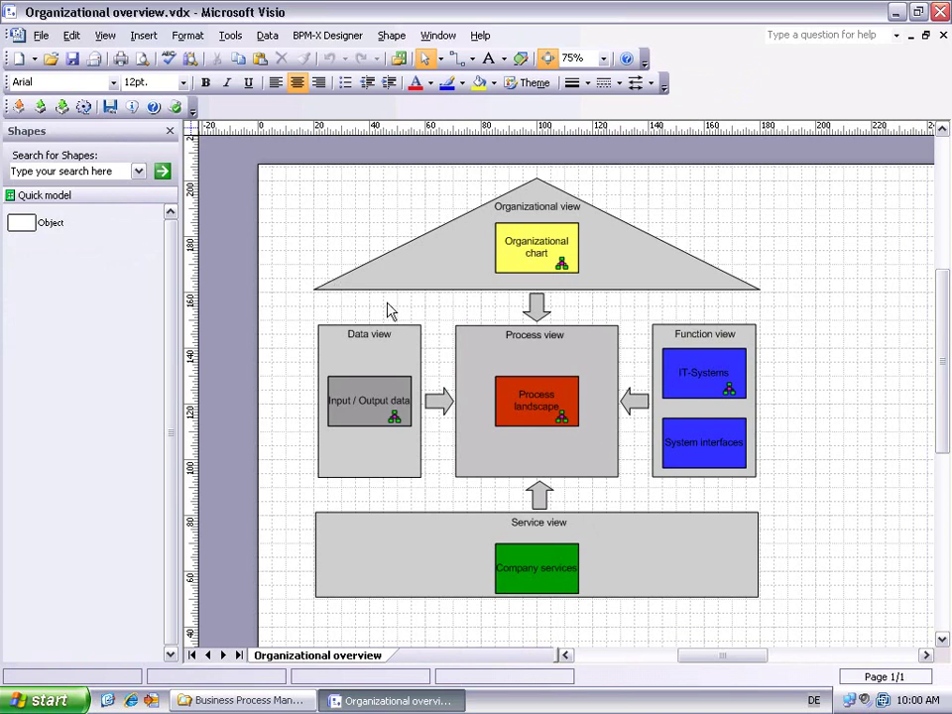
Open Organizational process landscape from Process landscape, then Standard purchase process from Purchasing department
{"action": "right_click", "coordinate": [544, 403]}
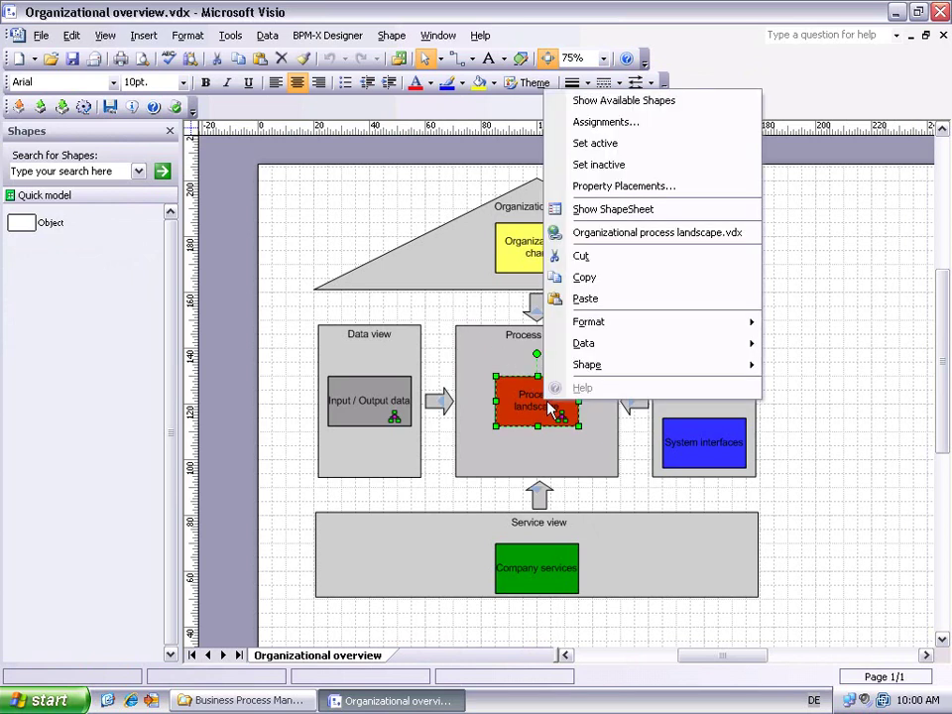
{"action": "left_click", "coordinate": [615, 234]}
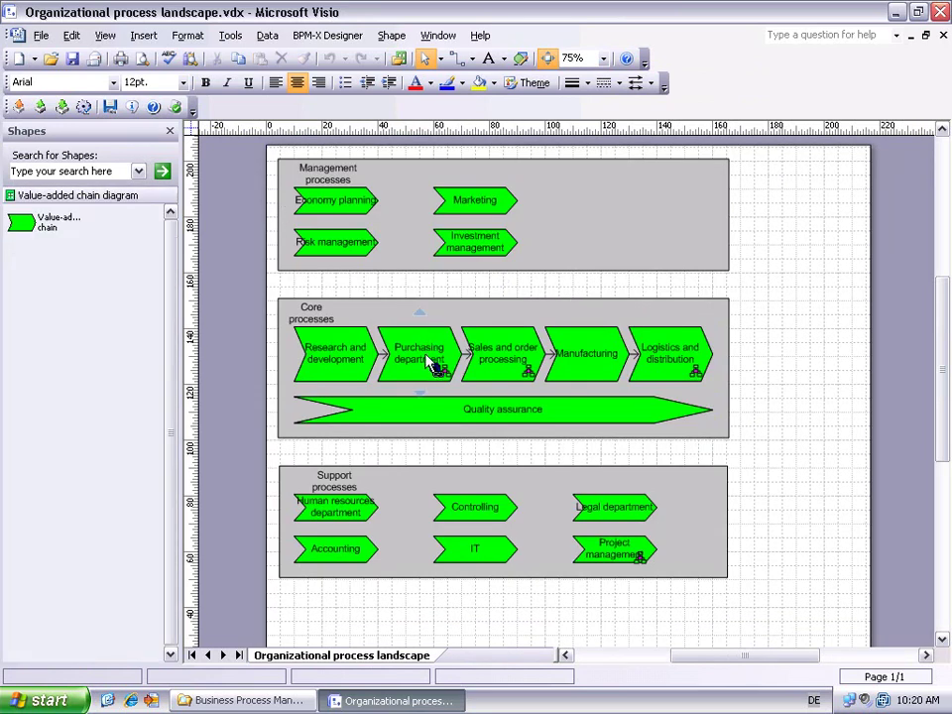
{"action": "right_click", "coordinate": [428, 364]}
{"action": "left_click", "coordinate": [494, 500]}
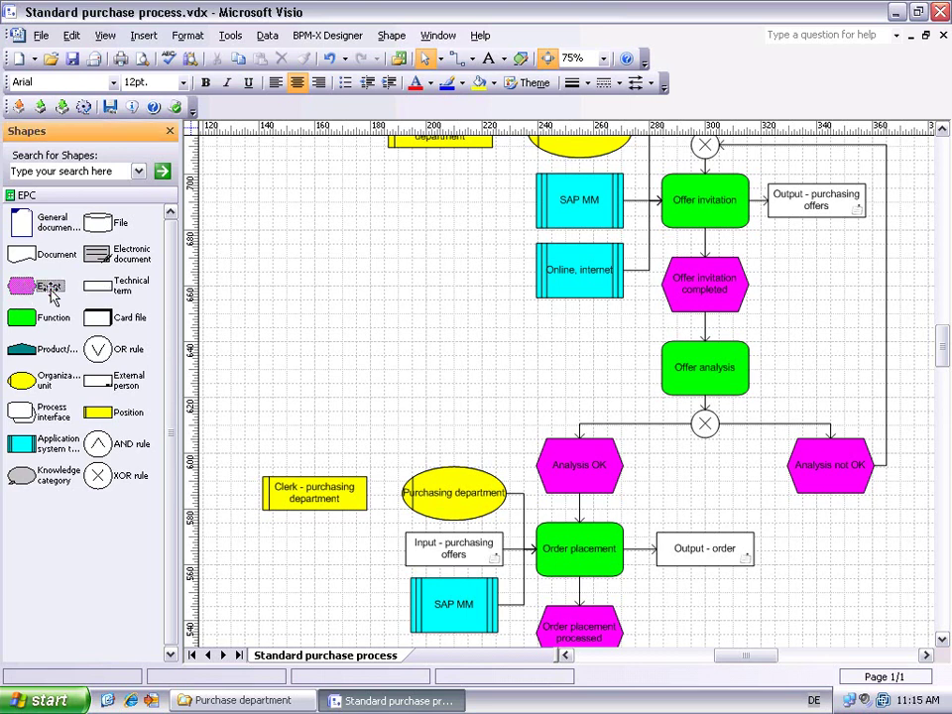
Place two trial Events and a trial Function left of the purchase process
{"action": "left_click_drag", "start_coordinate": [45, 285], "coordinate": [291, 264]}
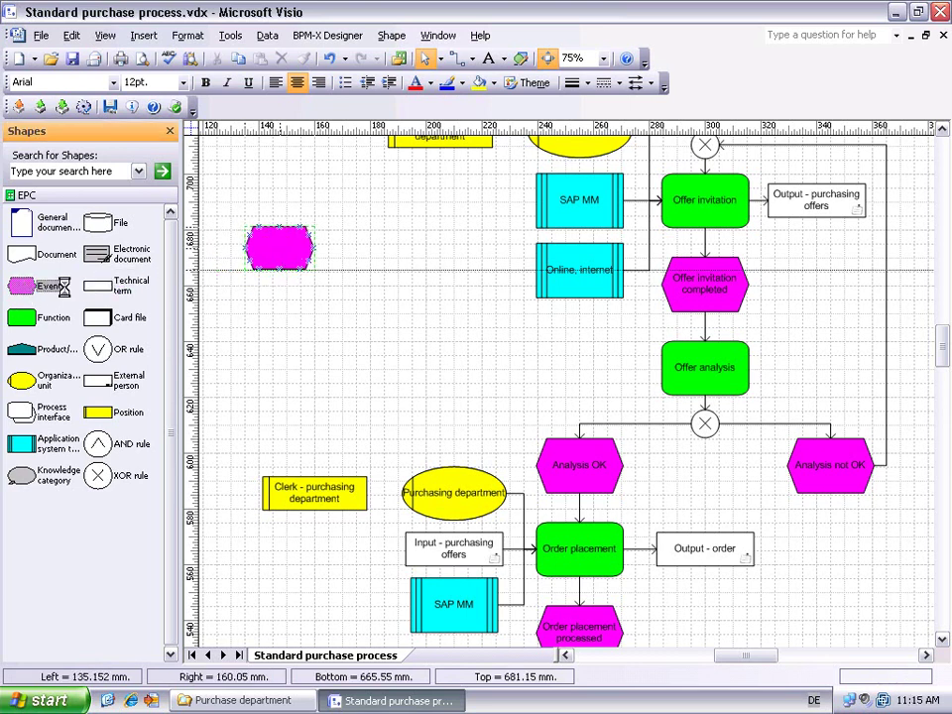
{"action": "left_click_drag", "start_coordinate": [24, 289], "coordinate": [409, 255]}
{"action": "left_click_drag", "start_coordinate": [39, 322], "coordinate": [291, 363]}
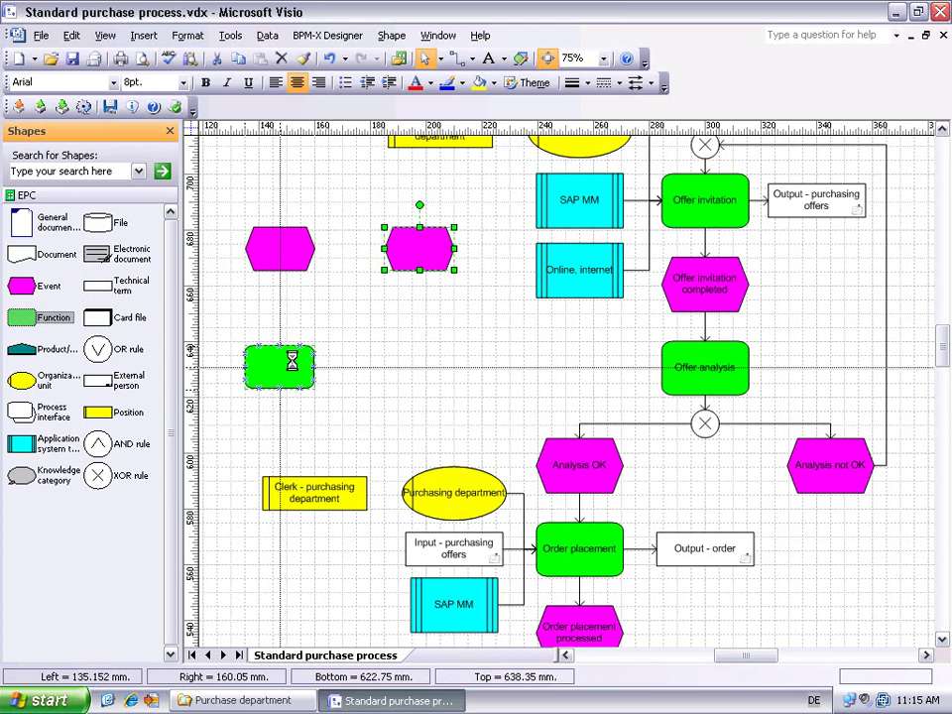
{"action": "left_click_drag", "start_coordinate": [292, 362], "coordinate": [294, 362]}
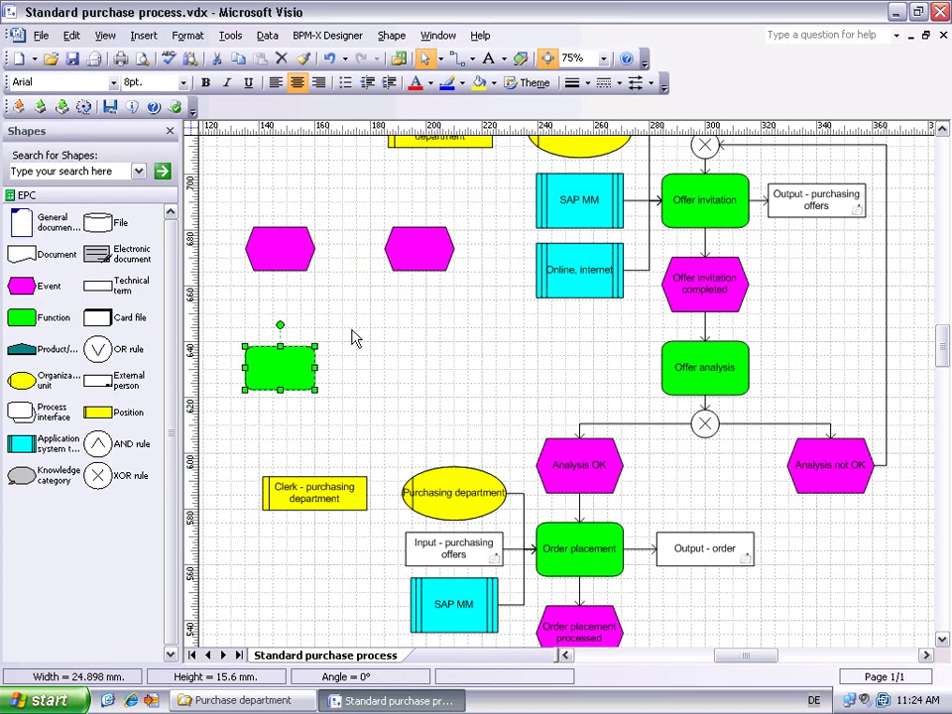
Connect Event to Function, attempt an Event-to-Event link, then delete the trial shapes and connector
{"action": "left_click", "coordinate": [454, 59]}
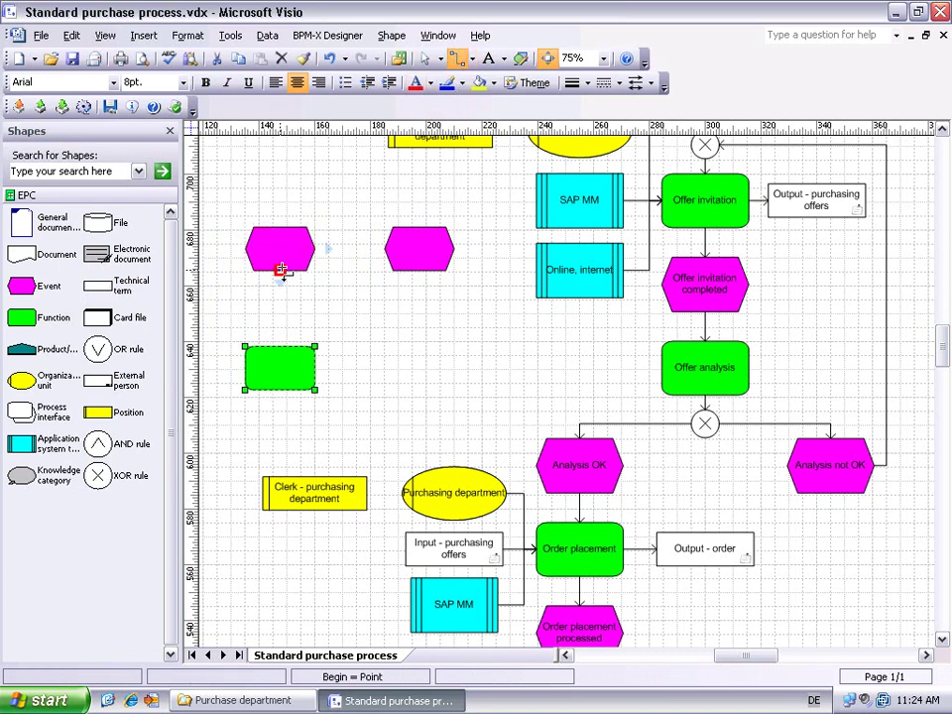
{"action": "left_click_drag", "start_coordinate": [282, 272], "coordinate": [284, 344]}
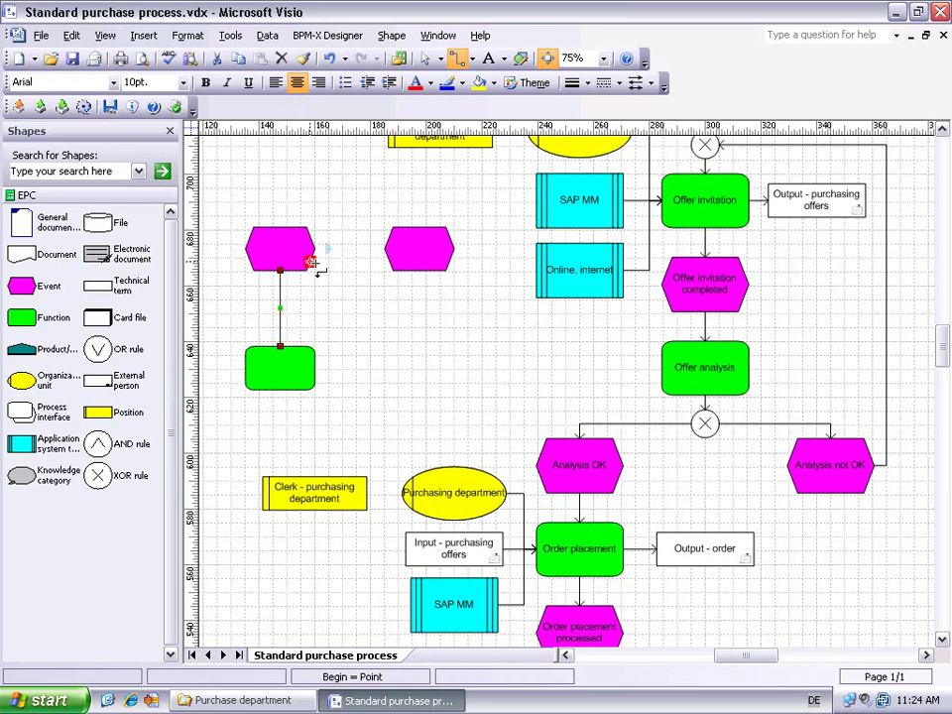
{"action": "left_click_drag", "start_coordinate": [313, 250], "coordinate": [388, 250]}
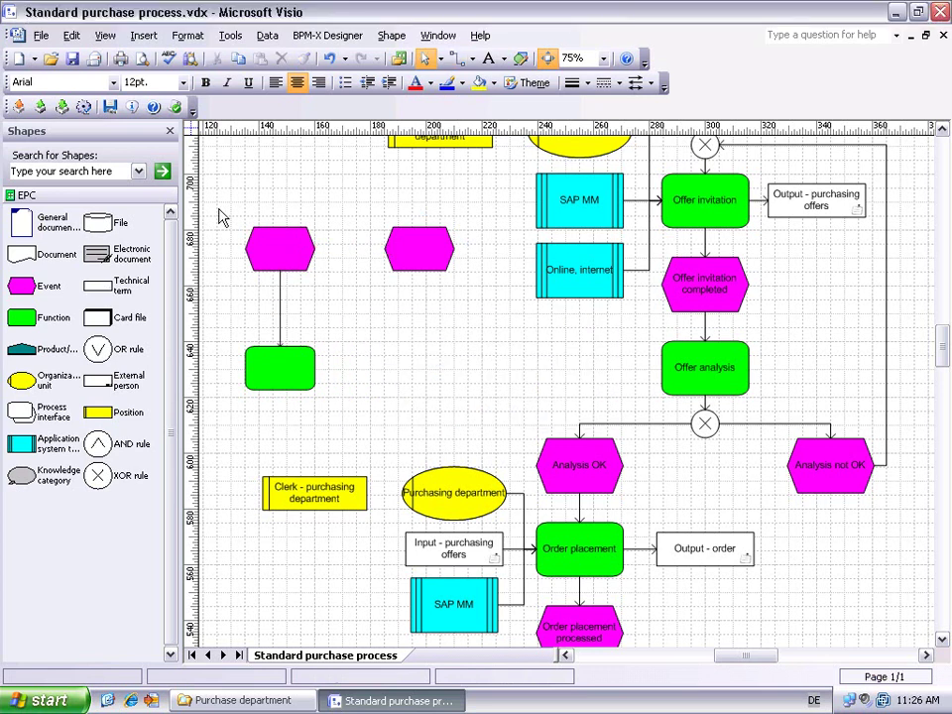
{"action": "left_click_drag", "start_coordinate": [222, 217], "coordinate": [492, 416]}
{"action": "key", "text": "Delete"}
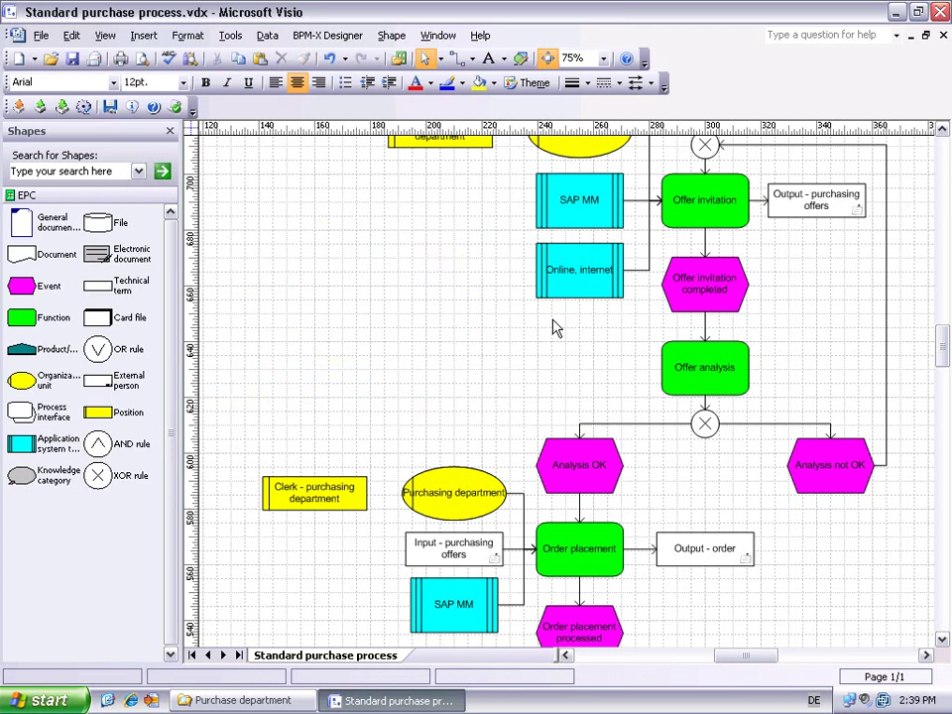
Add a connected Event to the left of Offer analysis with the Modeling Assistant
{"action": "right_click", "coordinate": [701, 365]}
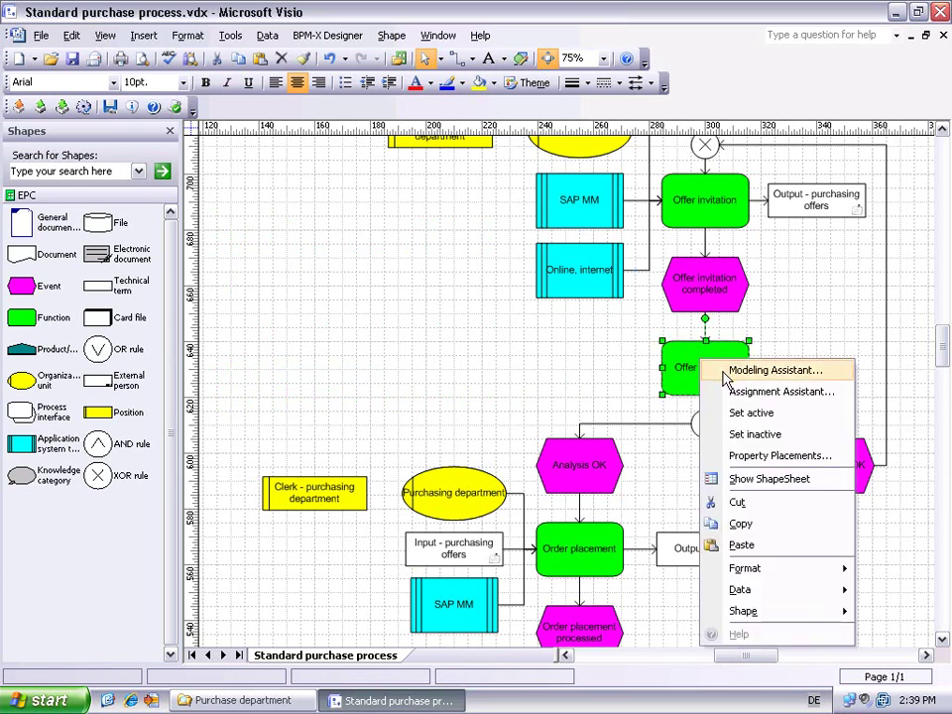
{"action": "left_click", "coordinate": [725, 374]}
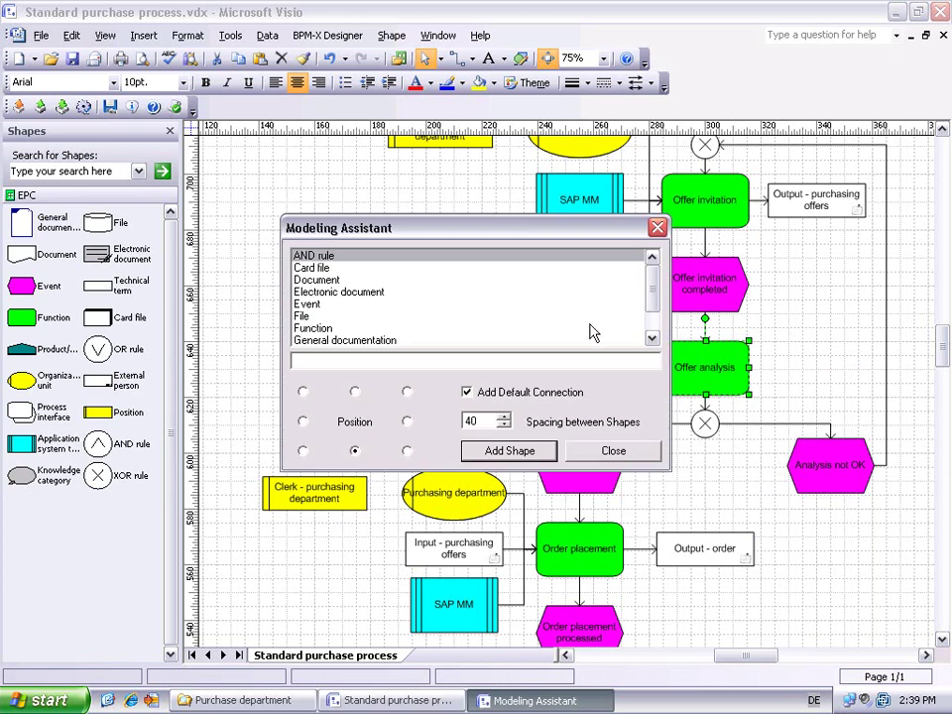
{"action": "left_click_drag", "start_coordinate": [520, 235], "coordinate": [501, 89]}
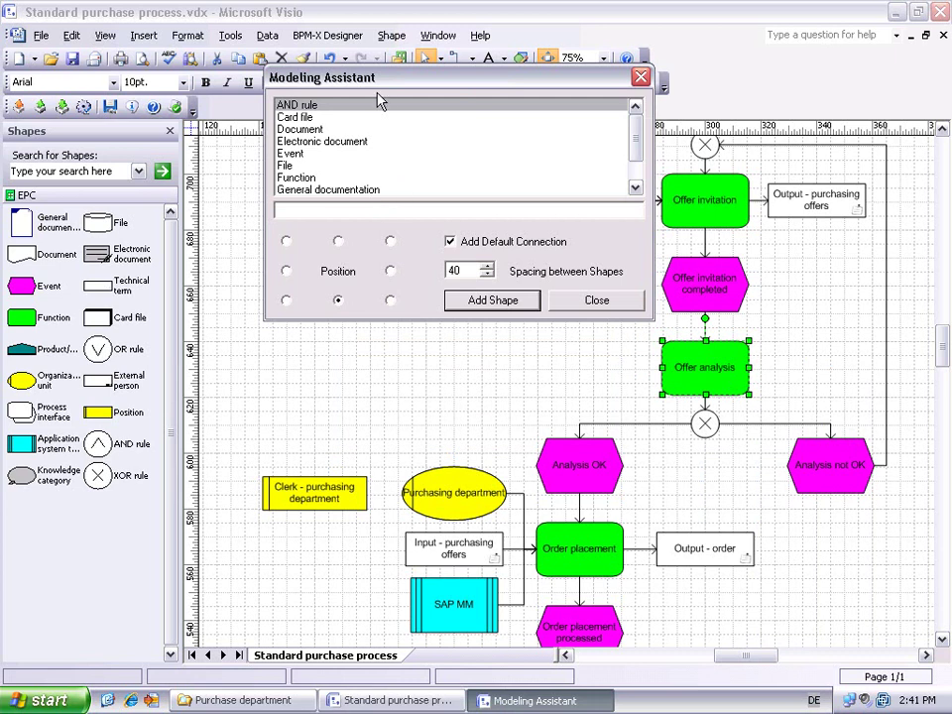
{"action": "left_click", "coordinate": [289, 154]}
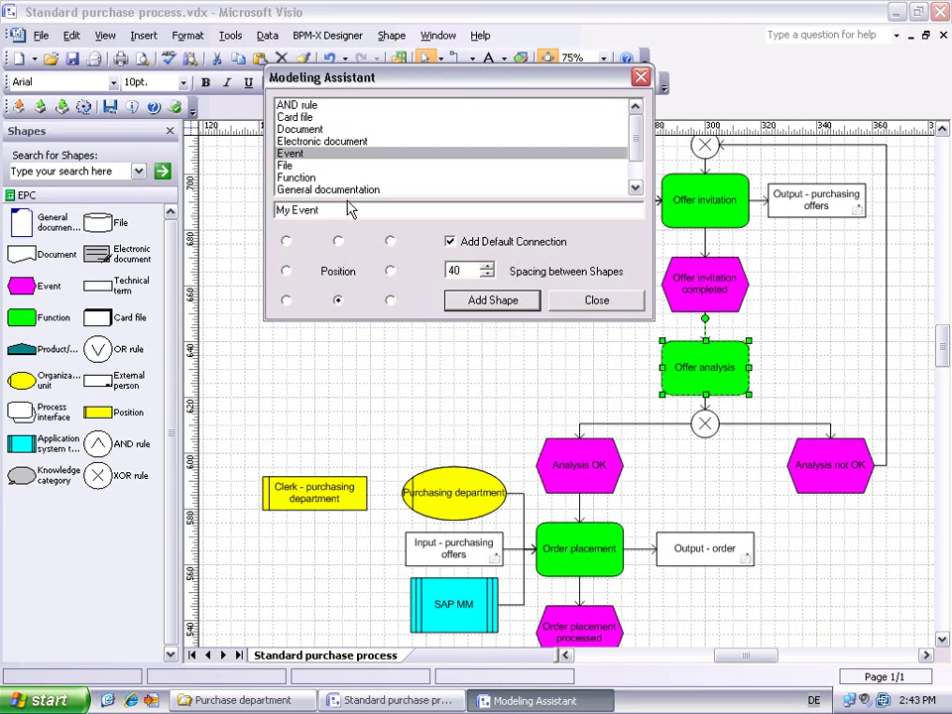
{"action": "left_click", "coordinate": [286, 272]}
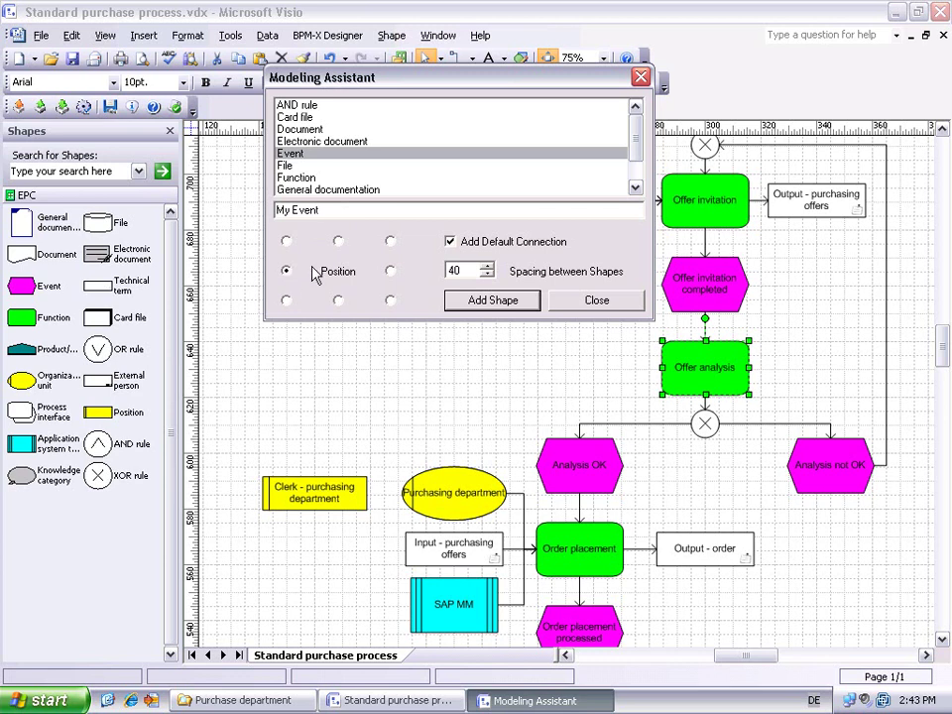
{"action": "left_click", "coordinate": [449, 241]}
{"action": "left_click", "coordinate": [494, 303]}
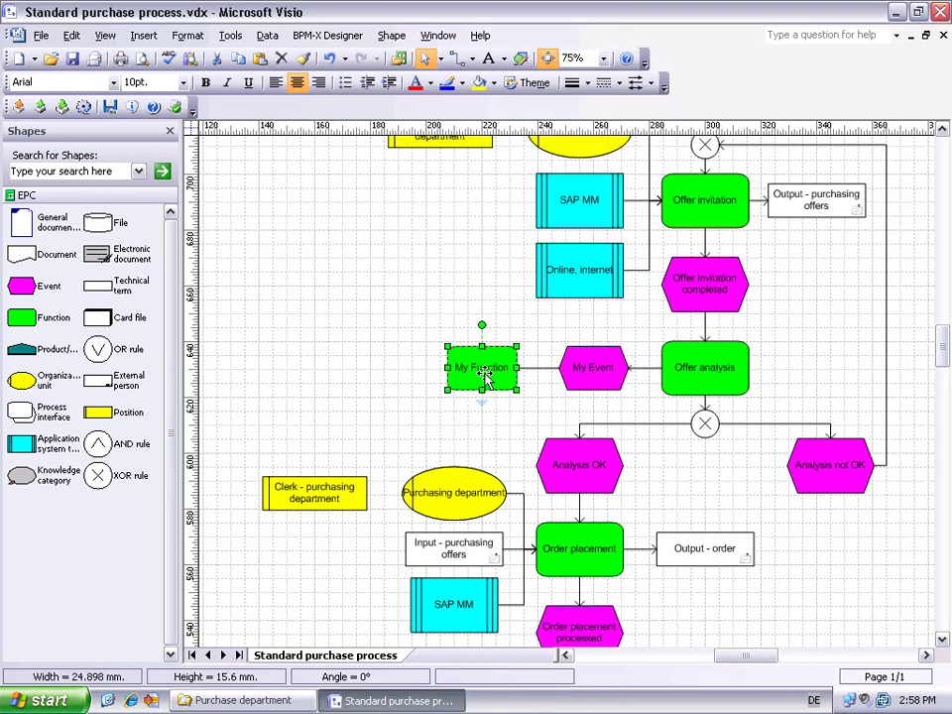
Link the Organizational overview diagram to My Function with the Assignment Assistant
{"action": "right_click", "coordinate": [483, 374]}
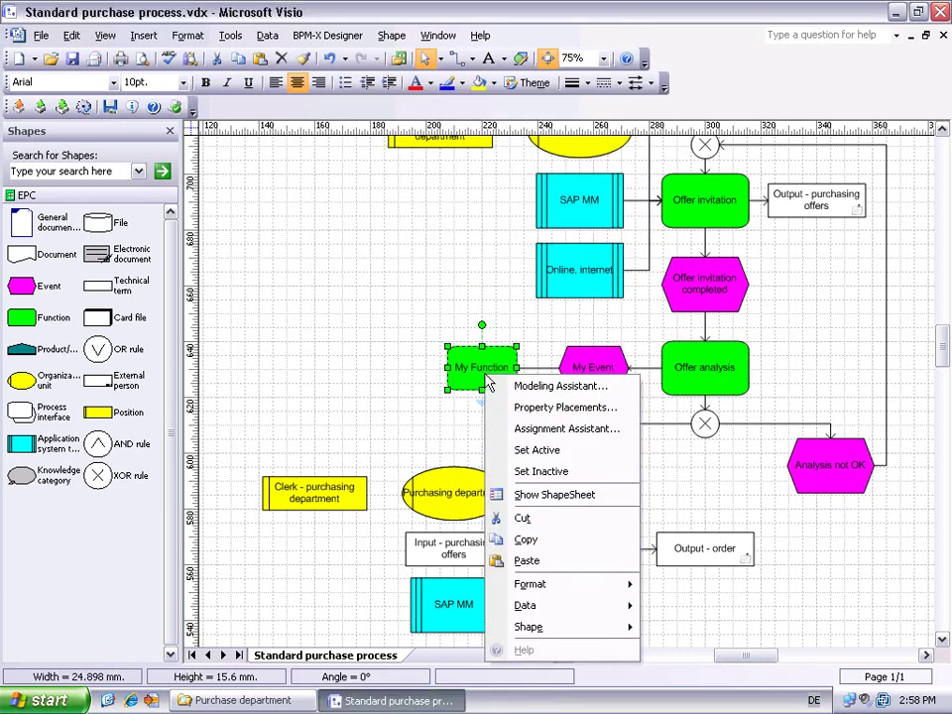
{"action": "left_click", "coordinate": [536, 429]}
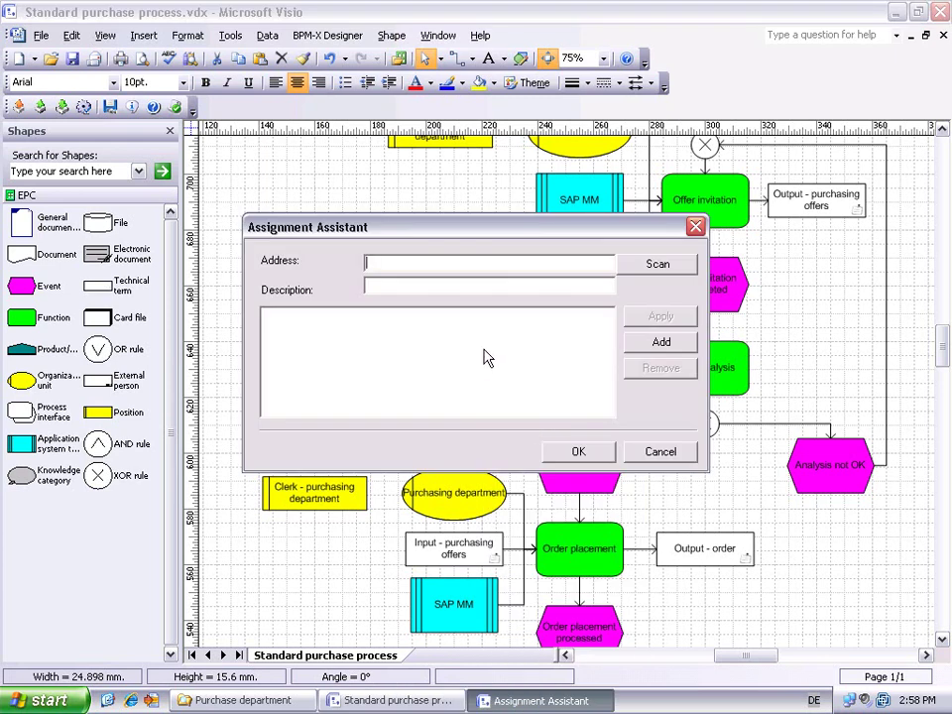
{"action": "left_click", "coordinate": [636, 270]}
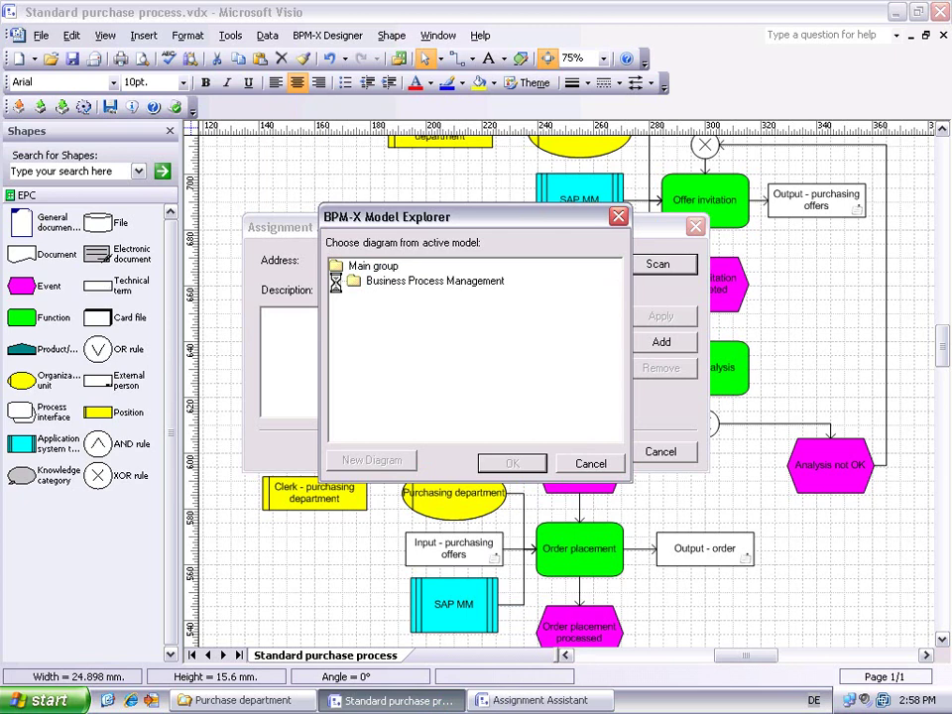
{"action": "left_click", "coordinate": [398, 371]}
{"action": "left_click", "coordinate": [510, 463]}
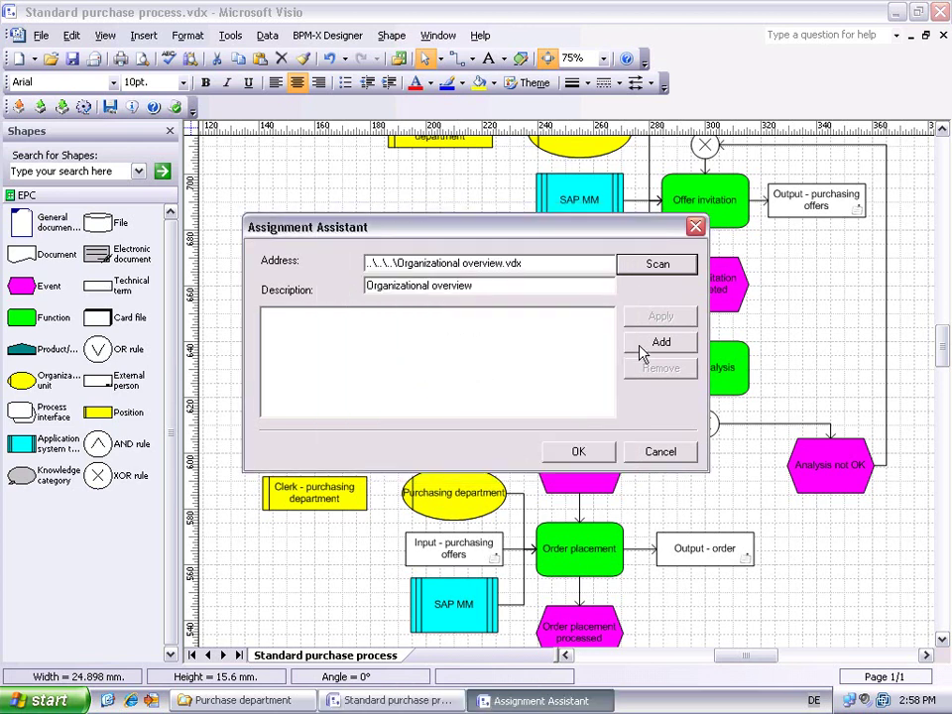
{"action": "left_click", "coordinate": [640, 347]}
{"action": "left_click", "coordinate": [578, 451]}
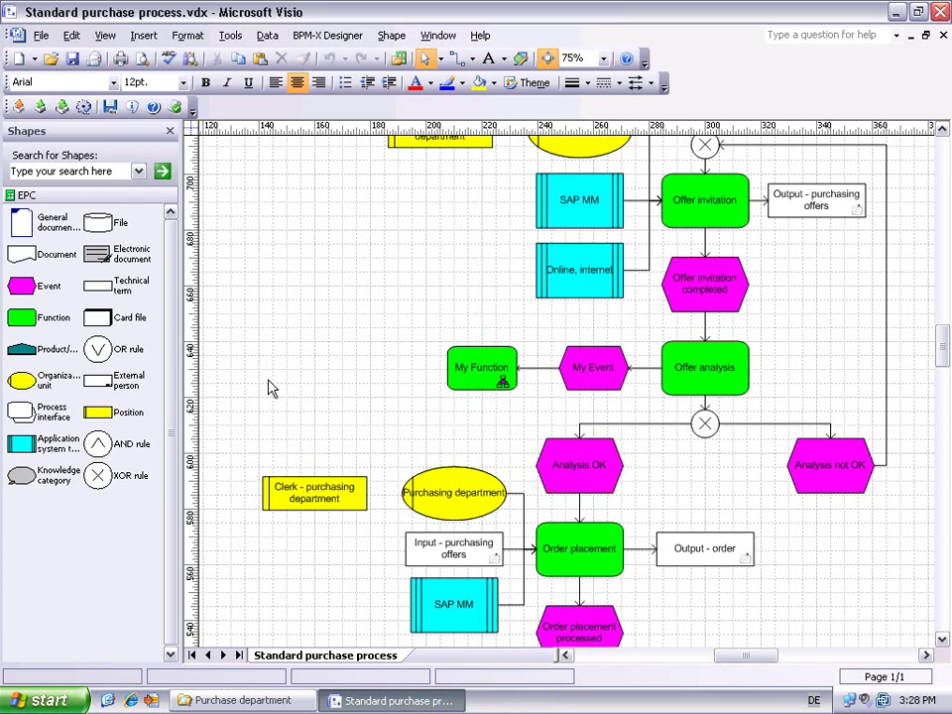
Create a new BPM-X Function allocation diagram named FAD
{"action": "left_click", "coordinate": [38, 37]}
{"action": "mouse_move", "coordinate": [71, 51]}
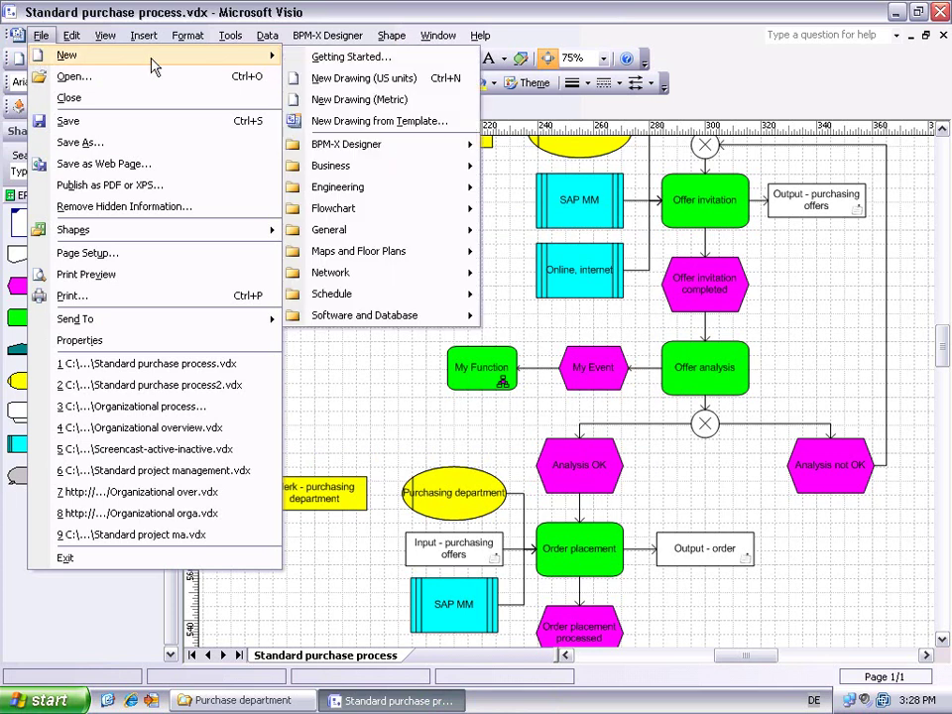
{"action": "mouse_move", "coordinate": [375, 154]}
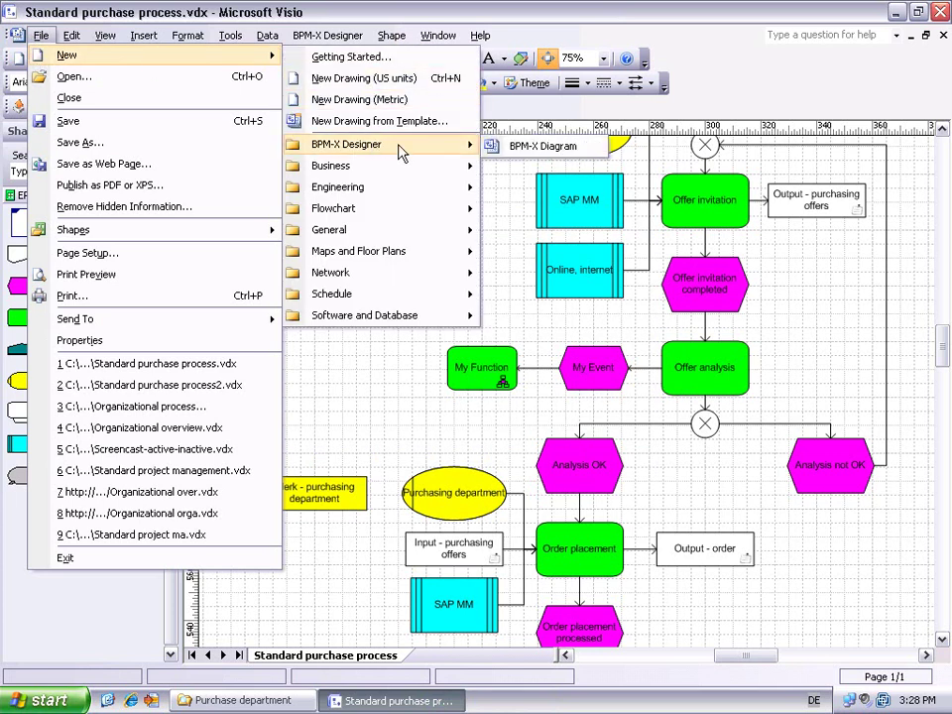
{"action": "left_click", "coordinate": [531, 152]}
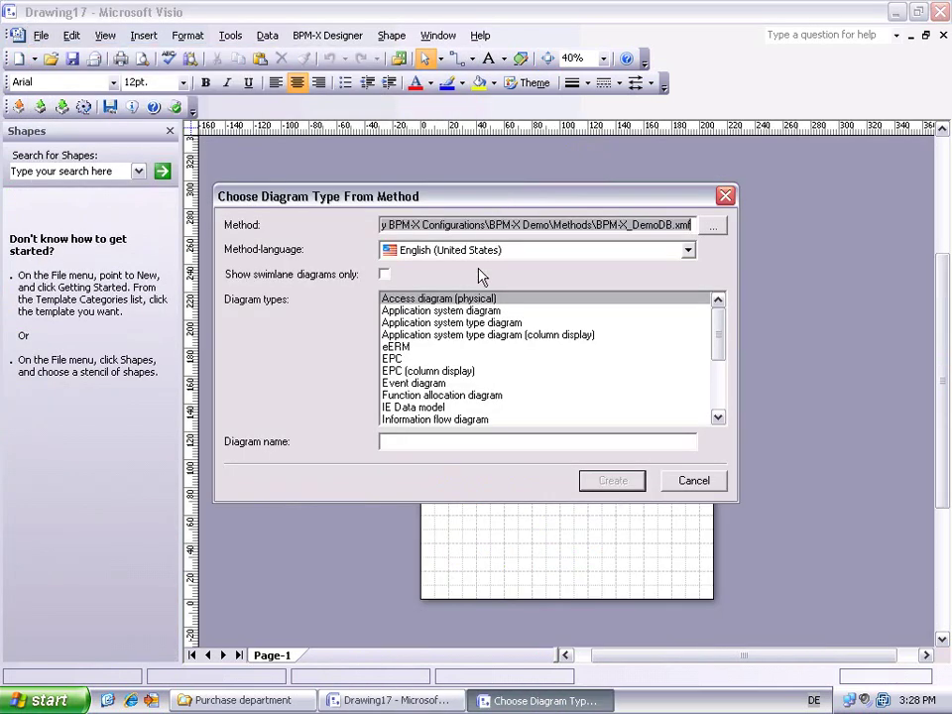
{"action": "left_click", "coordinate": [424, 395]}
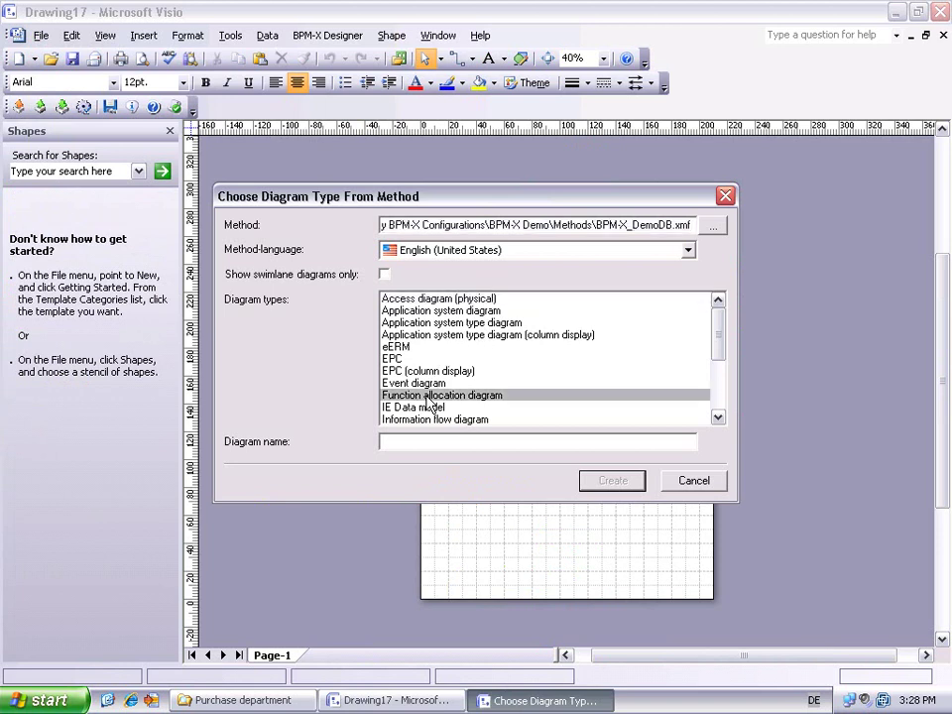
{"action": "type", "text": "FAD"}
{"action": "left_click", "coordinate": [601, 482]}
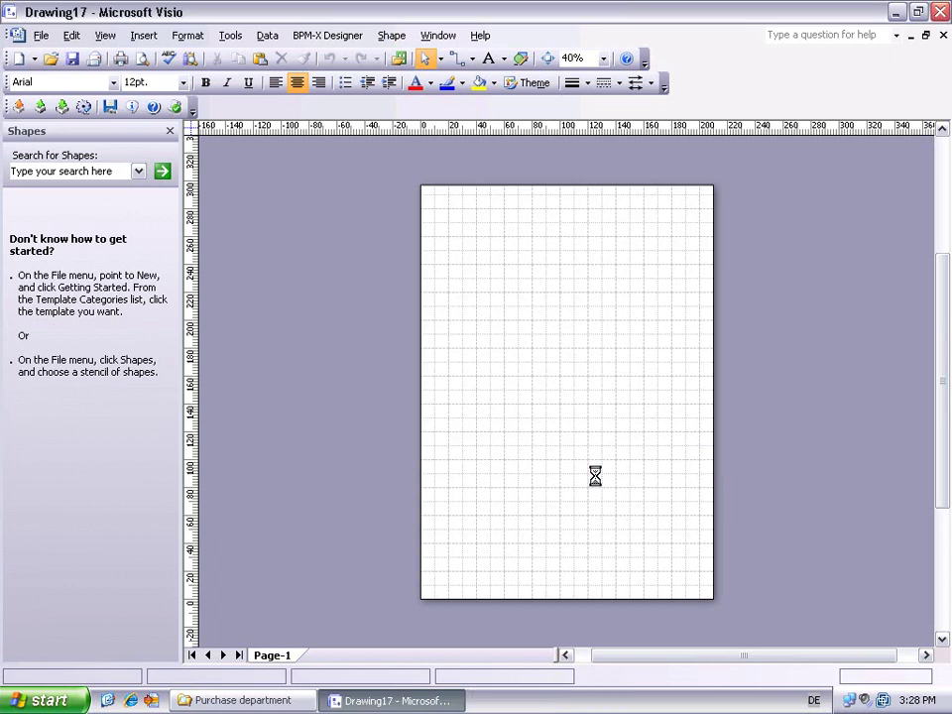